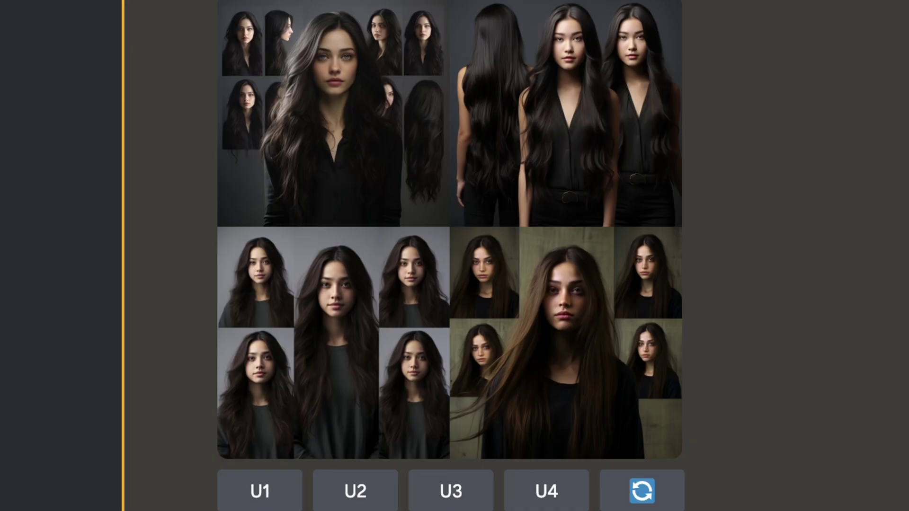
# Gather the links of reference images MJ_Mia_3.1, MJ_Mia_3.2 and MJ_Mia_3.3 in the message field, copy them together and clear the field
pyautogui.scroll(-12, 450, 255)
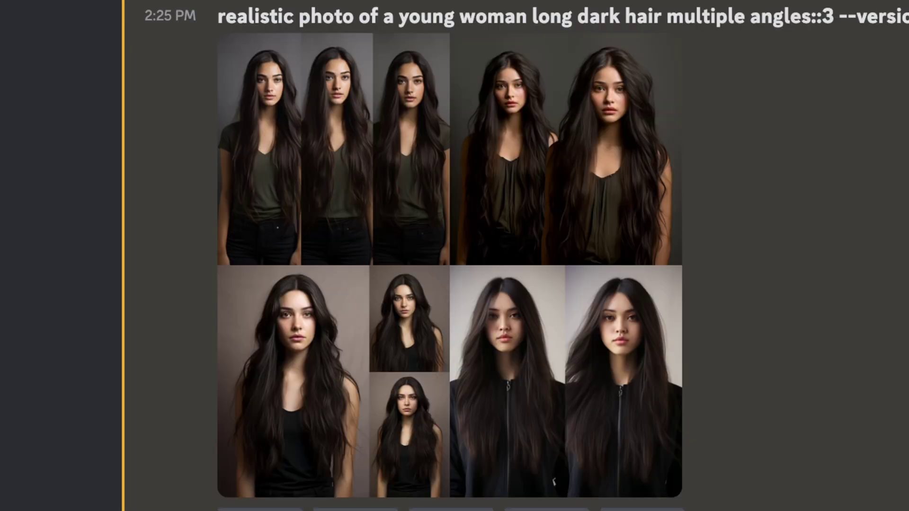
pyautogui.scroll(-10, 450, 256)
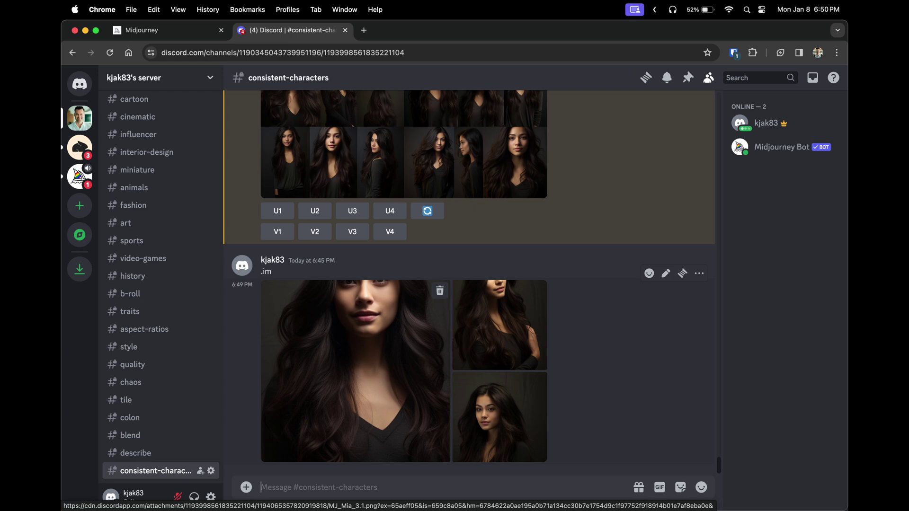
pyautogui.click(287, 429)
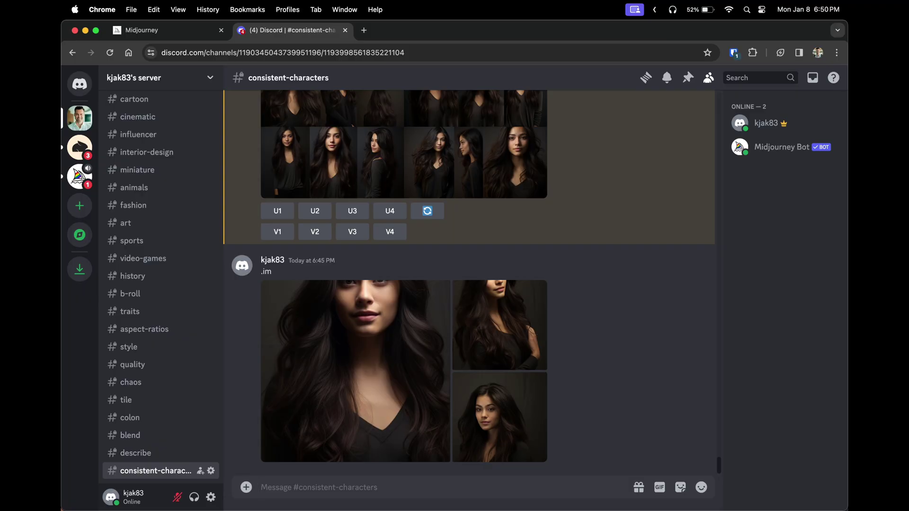
pyautogui.press('super+v')
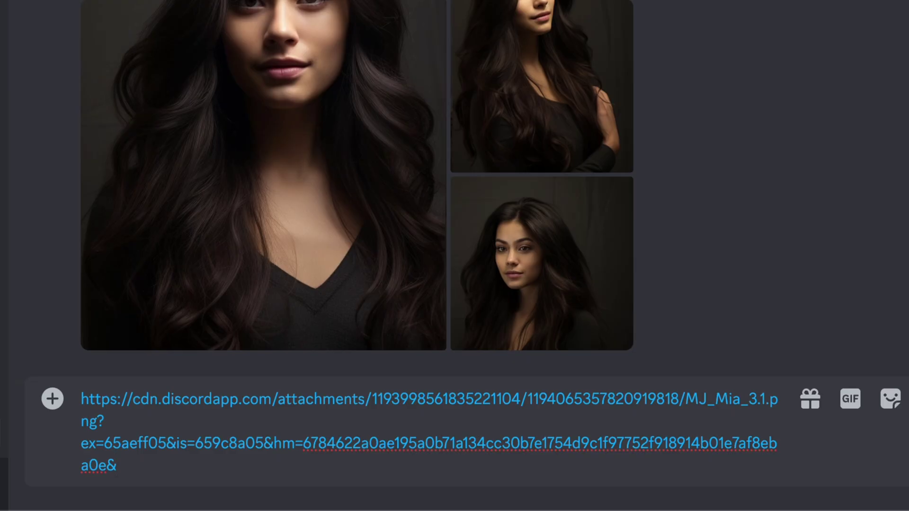
pyautogui.press('super+v')
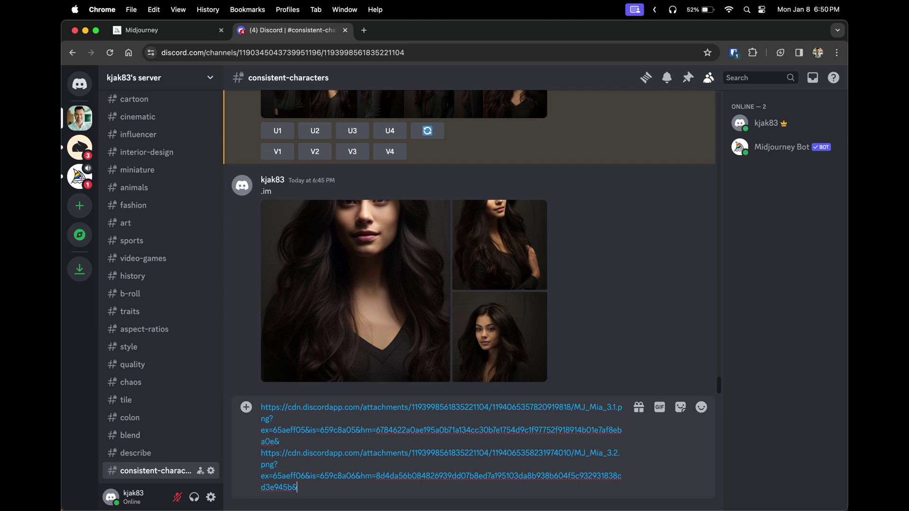
pyautogui.press('super+v')
pyautogui.press('super+a')
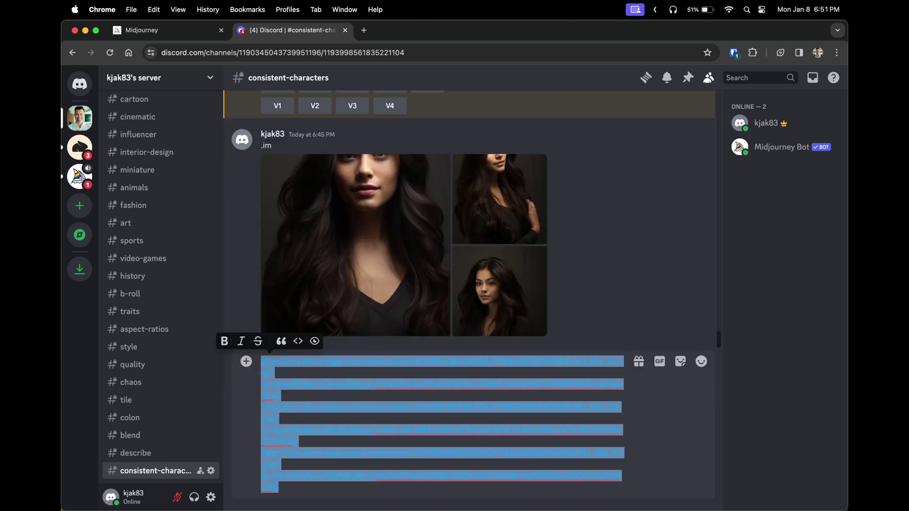
pyautogui.press('super+c')
pyautogui.press('BackSpace')
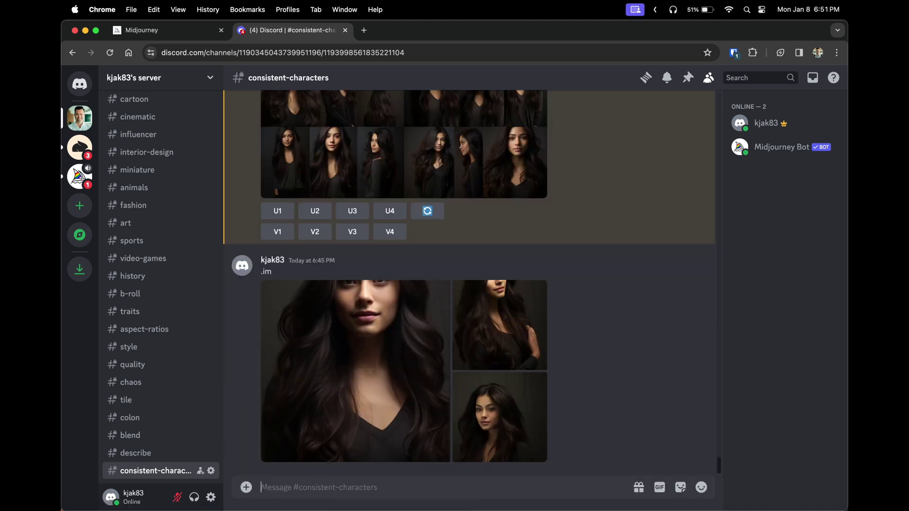
# Create a custom option named "mia" with /prefer option set, using the three copied image links as its value
pyautogui.write('/')
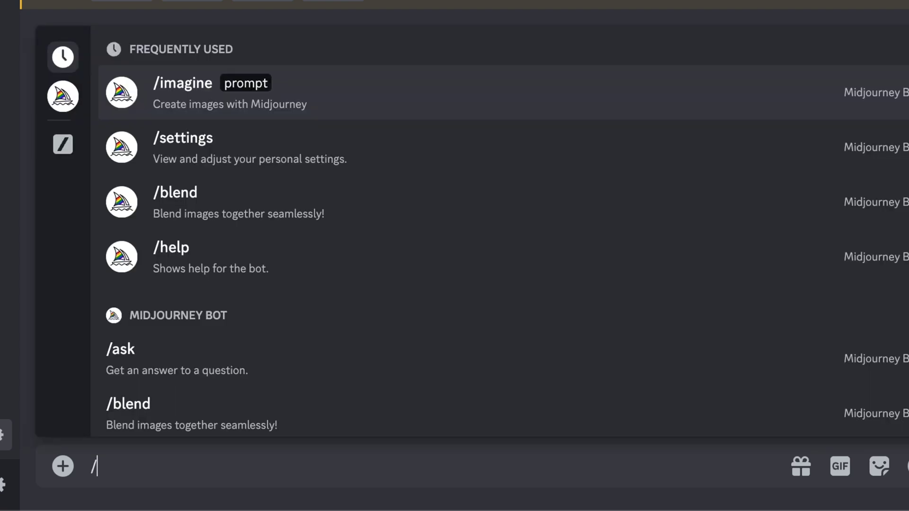
pyautogui.write('pref')
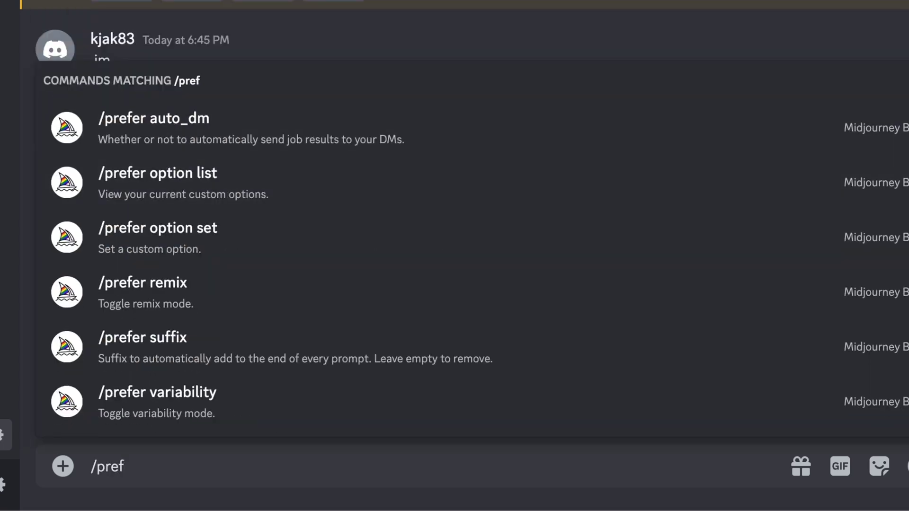
pyautogui.click(158, 237)
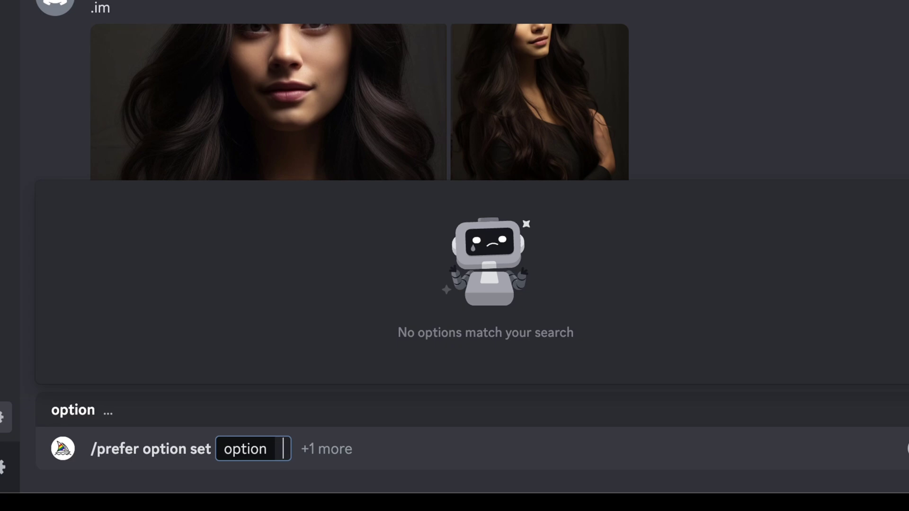
pyautogui.write('mia')
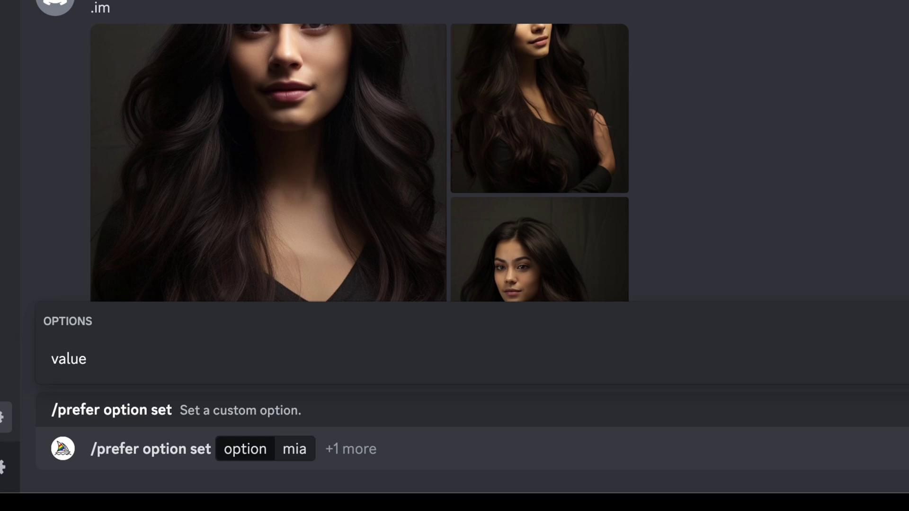
pyautogui.click(246, 358)
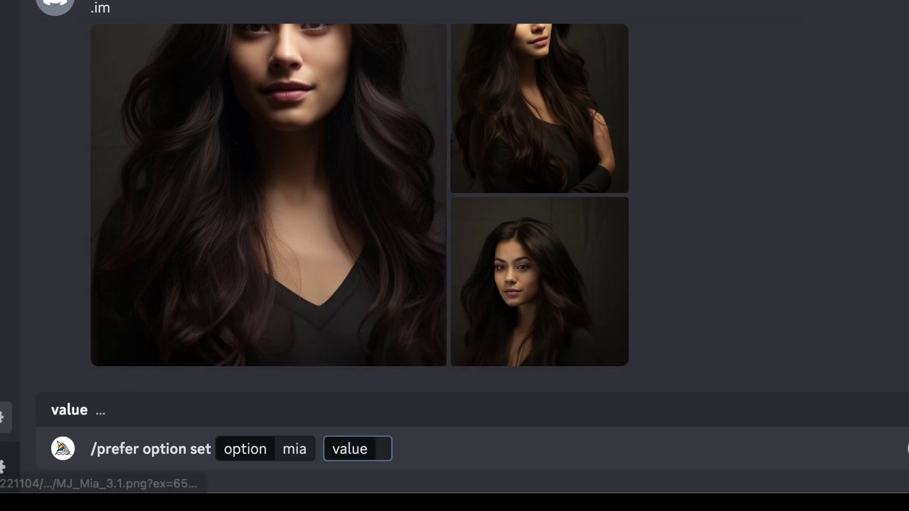
pyautogui.hotkey('ctrl', 'v')
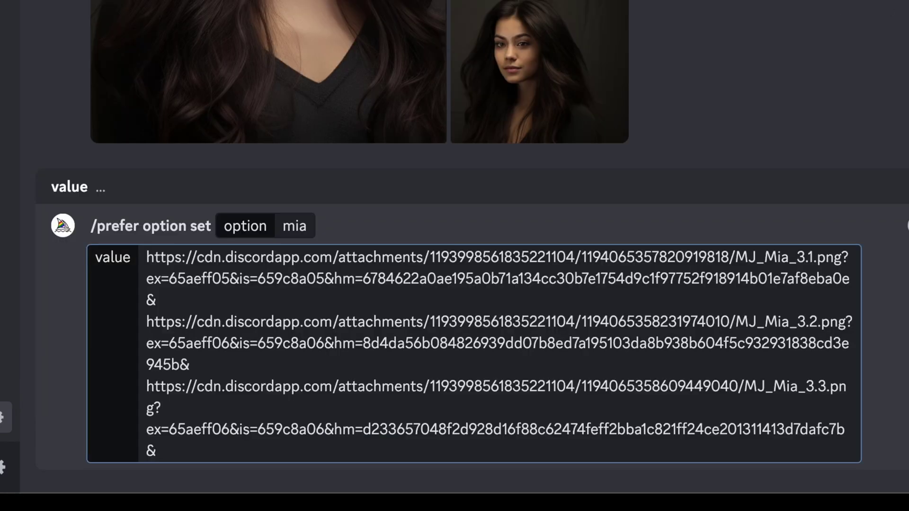
pyautogui.press('Return')
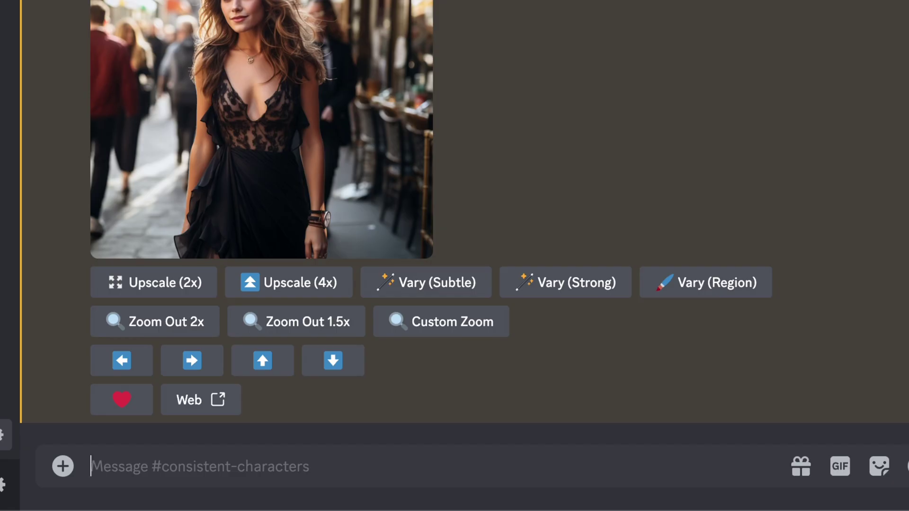
# Run the /settings command to bring up the Midjourney settings
pyautogui.write('/sett')
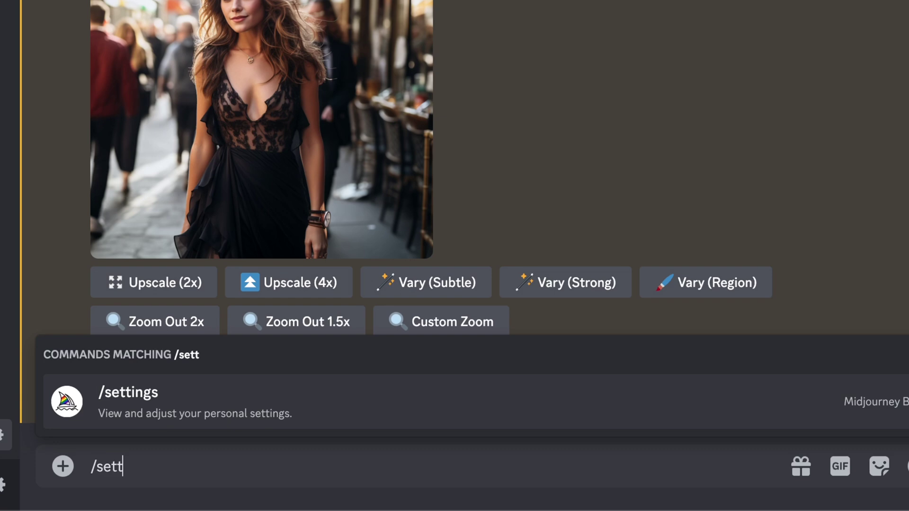
pyautogui.press('Return')
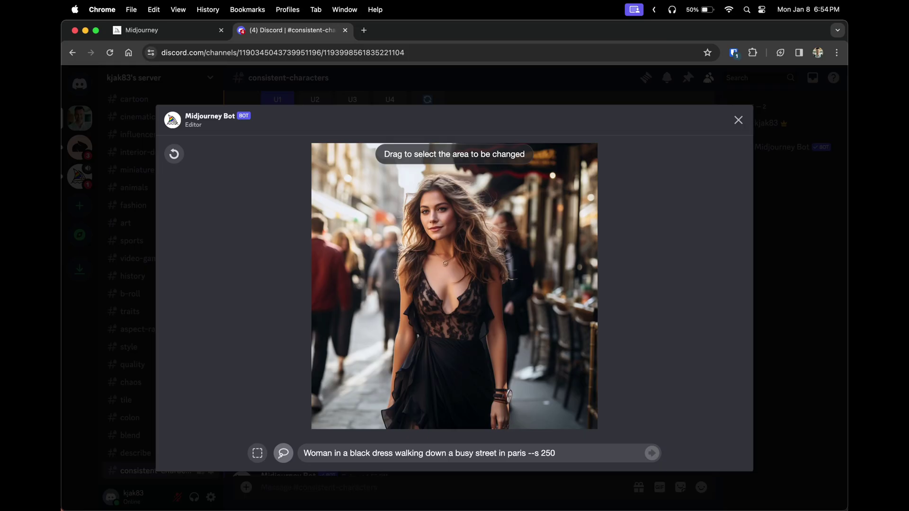
# Lasso the woman's face and hair in the Paris image, add "--mia" at the start of the prompt and submit the region variation
pyautogui.moveTo(431, 173)
pyautogui.mouseDown()
pyautogui.moveTo(414, 191)
pyautogui.moveTo(472, 252)
pyautogui.moveTo(489, 244)
pyautogui.moveTo(493, 212)
pyautogui.mouseUp()
pyautogui.moveTo(567, 197); pyautogui.dragTo(392, 87)
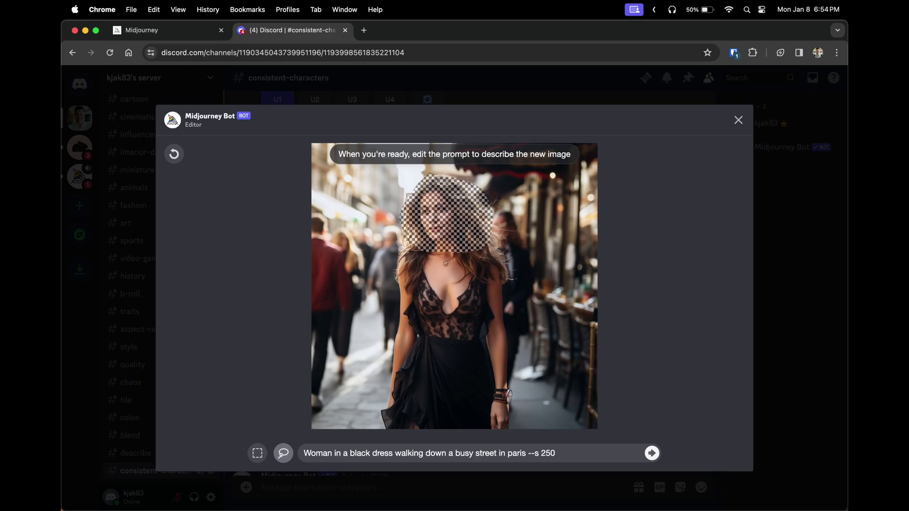
pyautogui.write('--m')
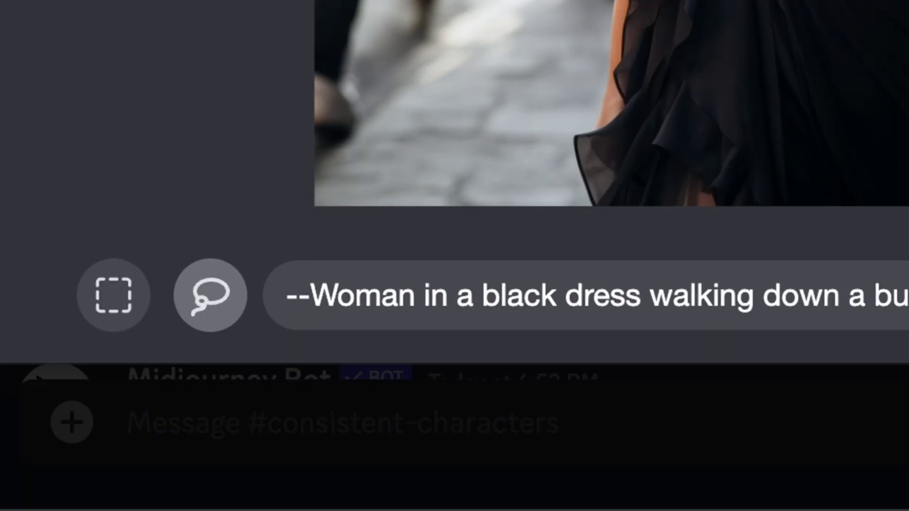
pyautogui.write('ia')
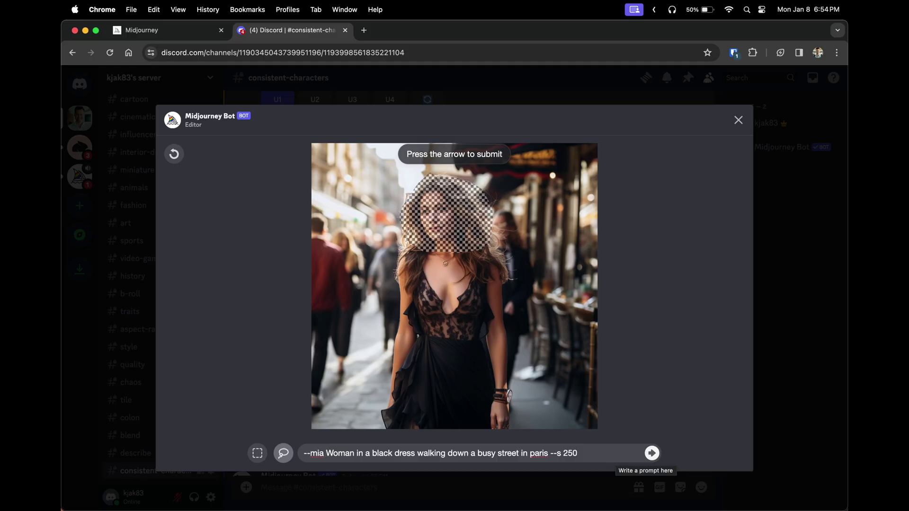
pyautogui.press('Return')
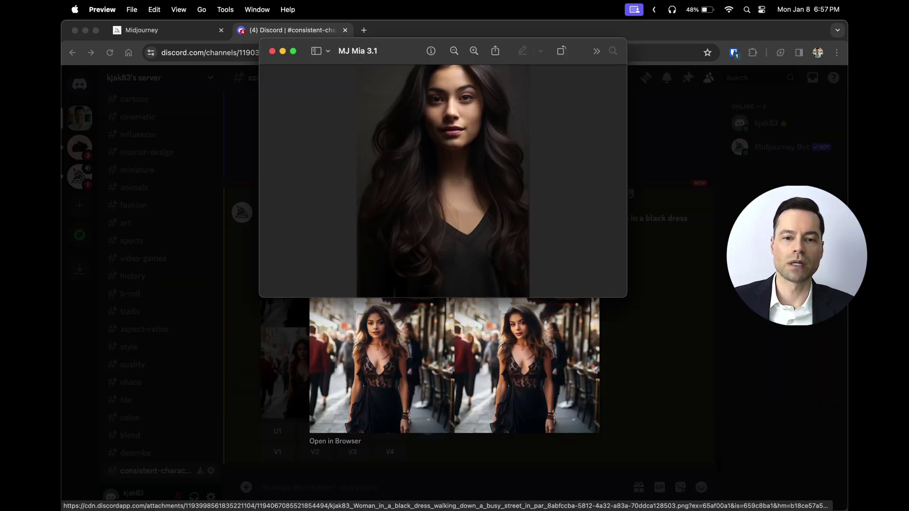
# Compare the MJ Mia 3.1 portrait side by side with the four Paris variations, then return to Chrome and close the enlarged images
pyautogui.moveTo(405, 50); pyautogui.dragTo(107, 101)
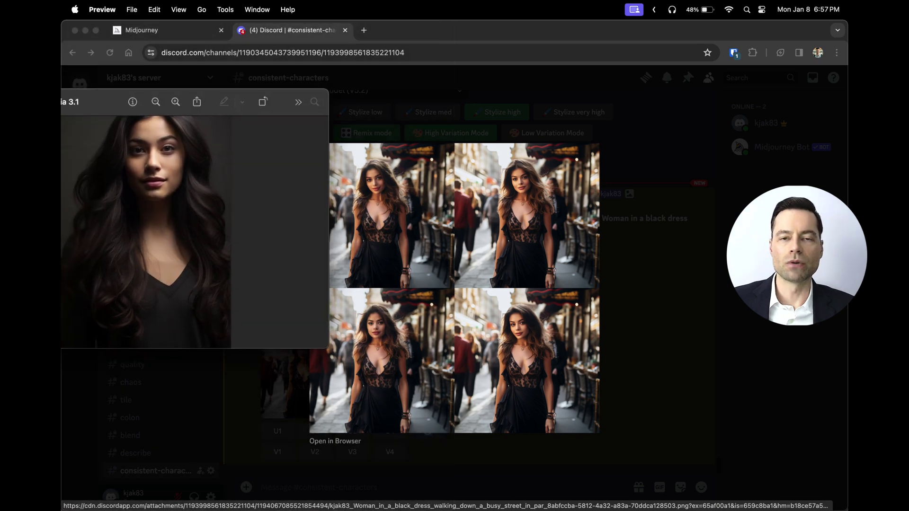
pyautogui.press('super+Tab')
pyautogui.press('Escape')
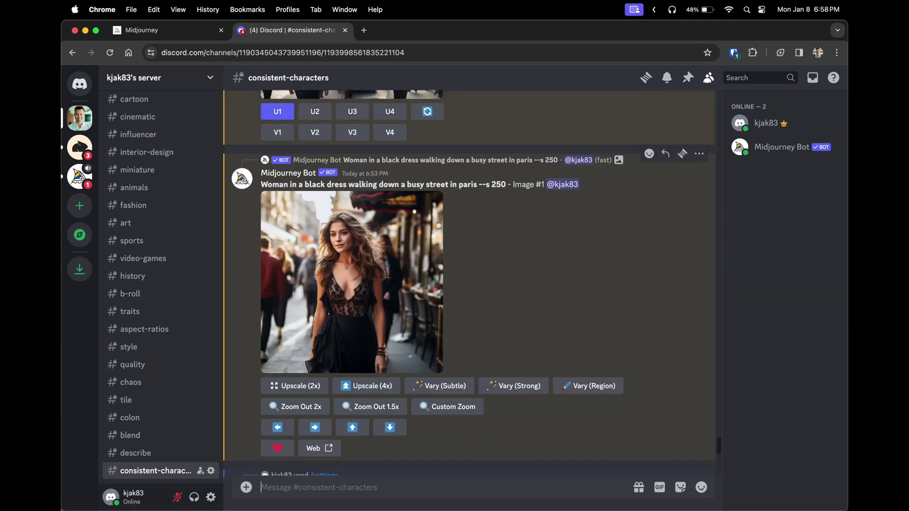
# Reopen the Paris image's region editor to review the "black dress" wording in the prompt, and close the enlarged variations
pyautogui.click(588, 386)
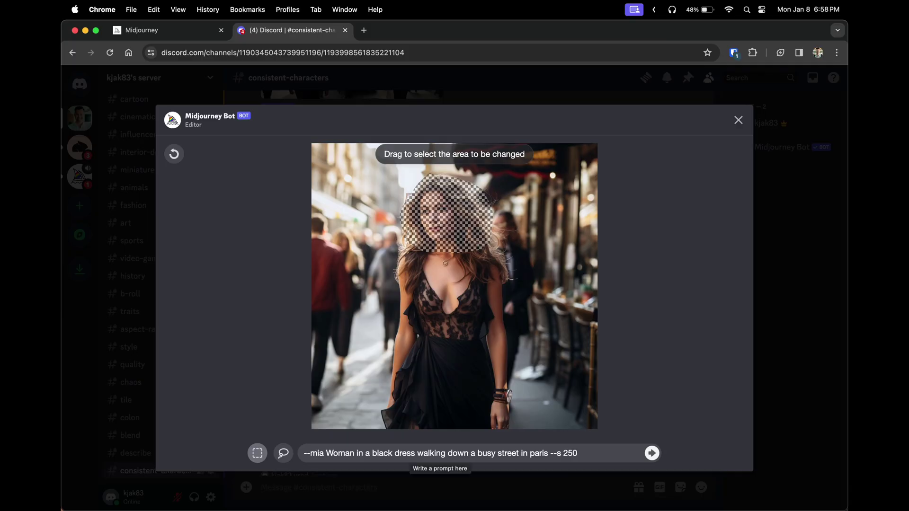
pyautogui.moveTo(416, 454); pyautogui.dragTo(372, 453)
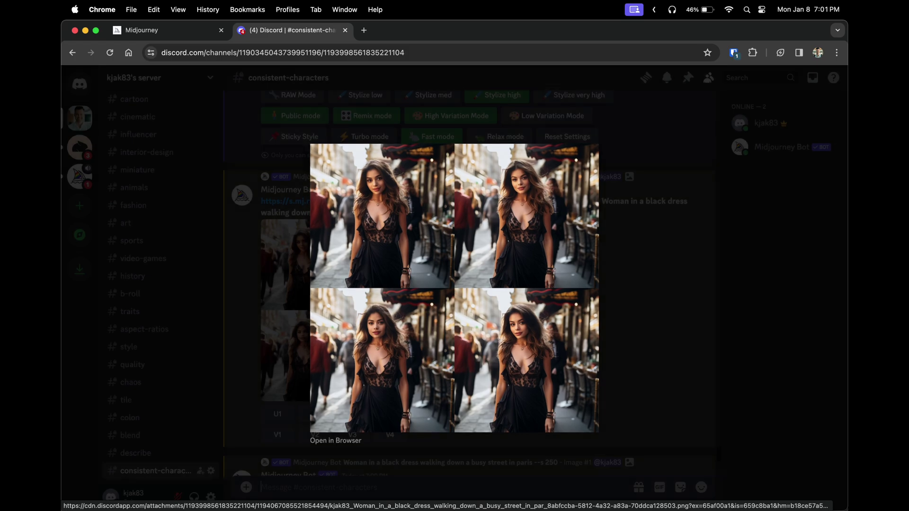
pyautogui.press('Escape')
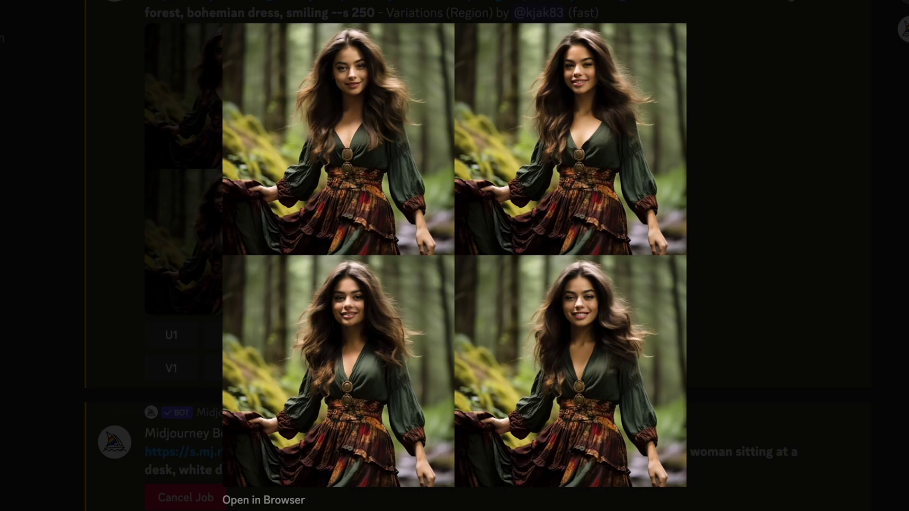